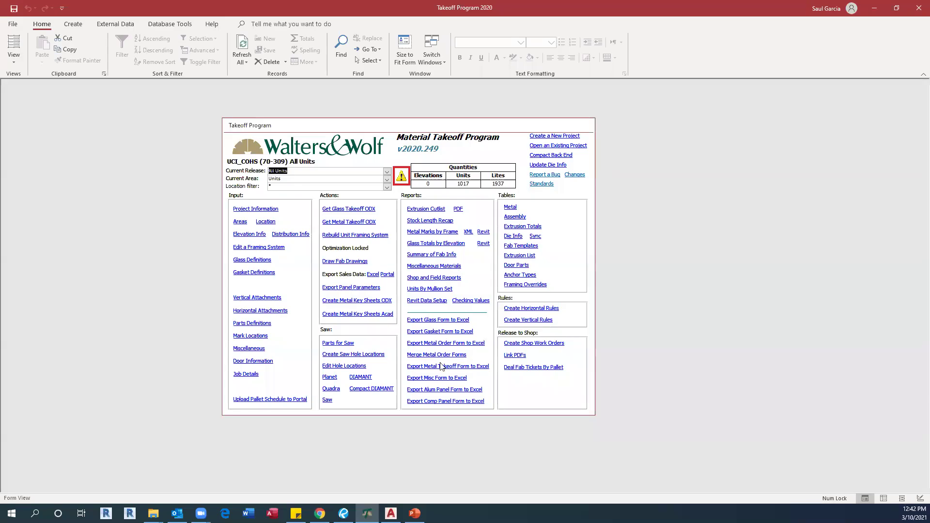
Open the project's Areas list and add a new area named BS Shop Use.
{"action": "left_click", "coordinate": [240, 222]}
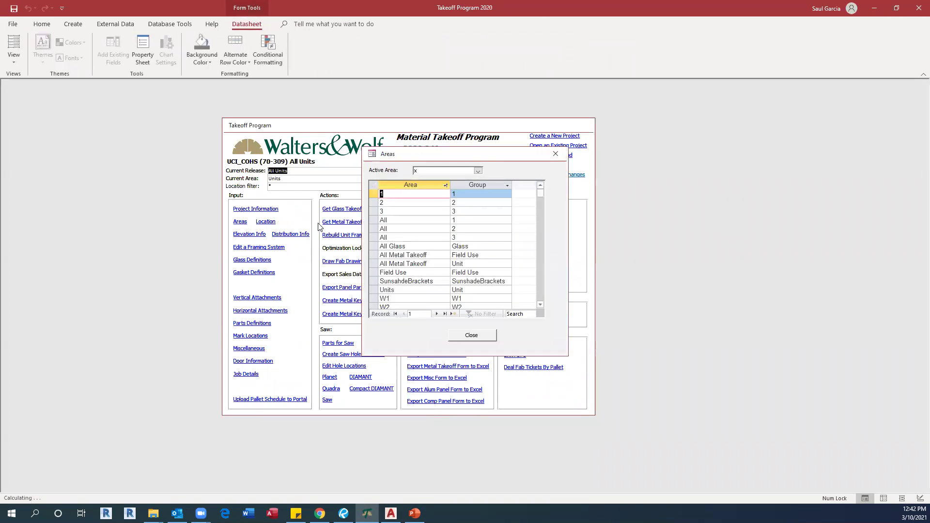
{"action": "scroll", "coordinate": [401, 274], "scroll_direction": "down", "scroll_amount": 3}
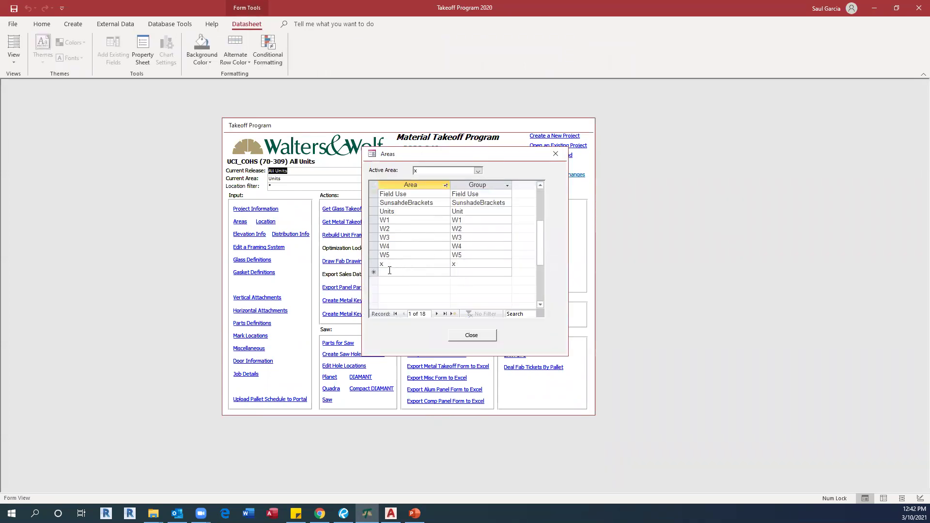
{"action": "left_click", "coordinate": [387, 271]}
{"action": "type", "text": "BS"}
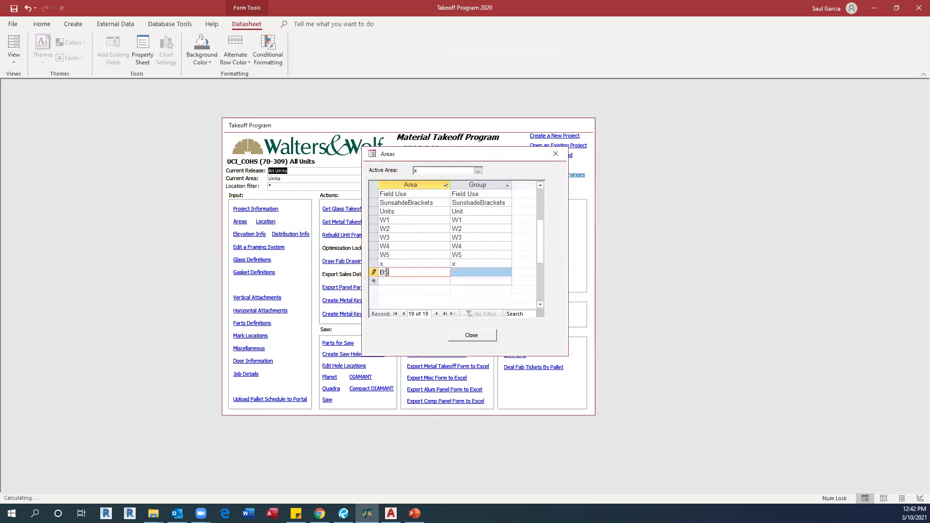
{"action": "type", "text": " Shop Use"}
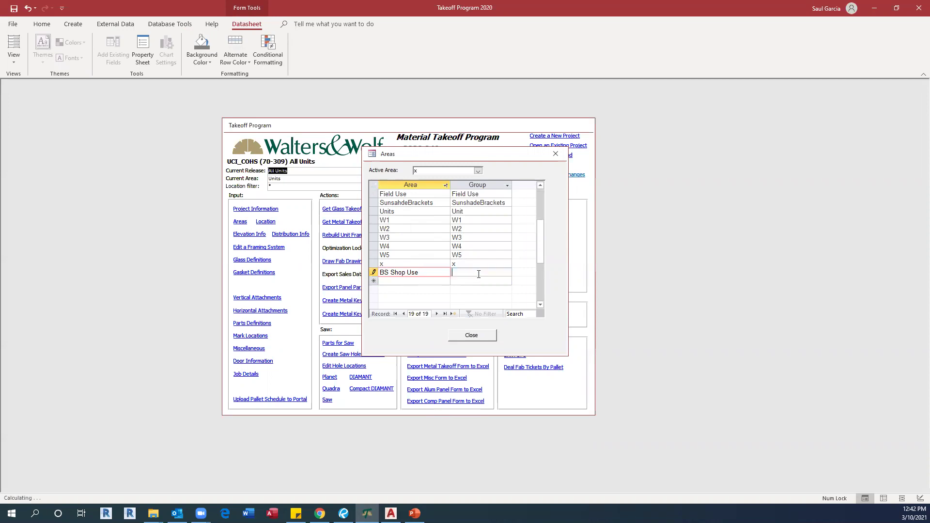
Assign the group name BS Shop Use to the new BS Shop Use area and save the record.
{"action": "key", "text": "Tab"}
{"action": "type", "text": "BS "}
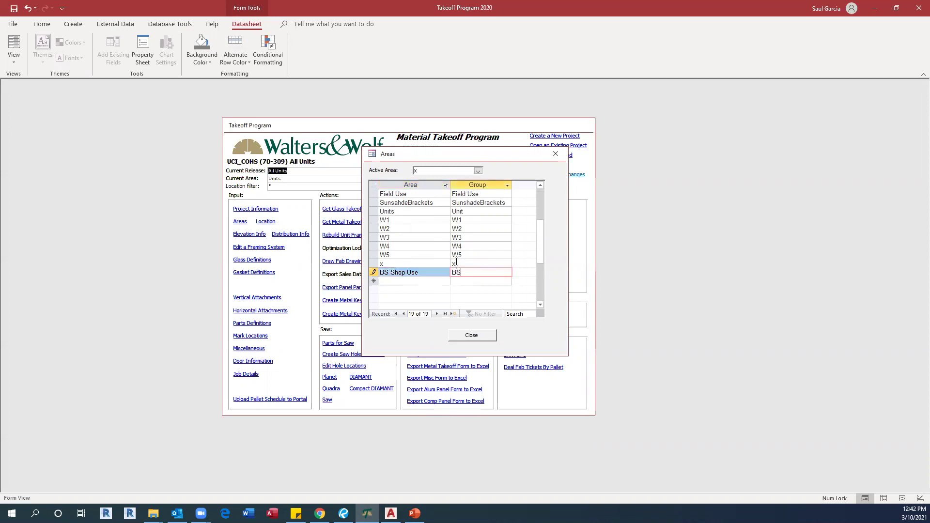
{"action": "type", "text": "Shop use"}
{"action": "key", "text": "BackSpace"}
{"action": "key", "text": "BackSpace"}
{"action": "key", "text": "BackSpace"}
{"action": "type", "text": "S"}
{"action": "key", "text": "BackSpace"}
{"action": "type", "text": "Use"}
{"action": "key", "text": "Up"}
{"action": "key", "text": "Up"}
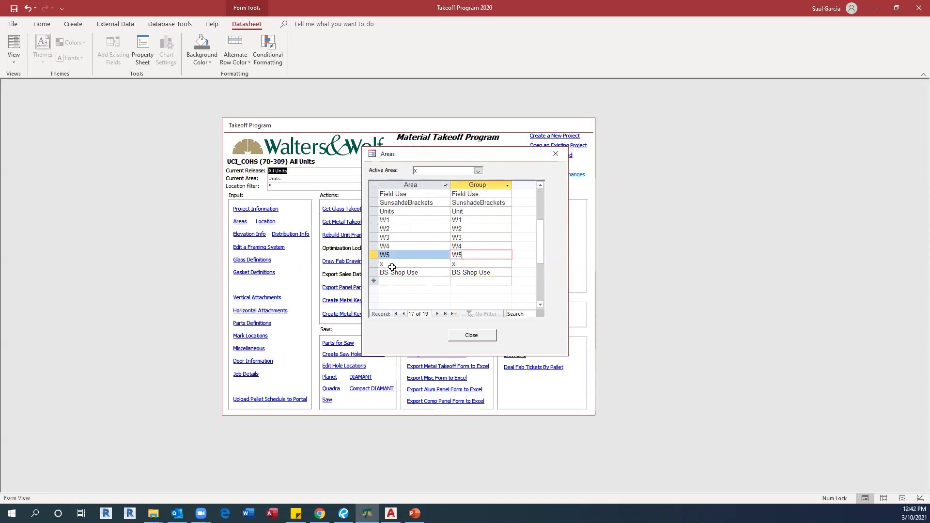
Delete the existing area record x from the Areas list.
{"action": "left_click", "coordinate": [374, 264]}
{"action": "right_click", "coordinate": [376, 264]}
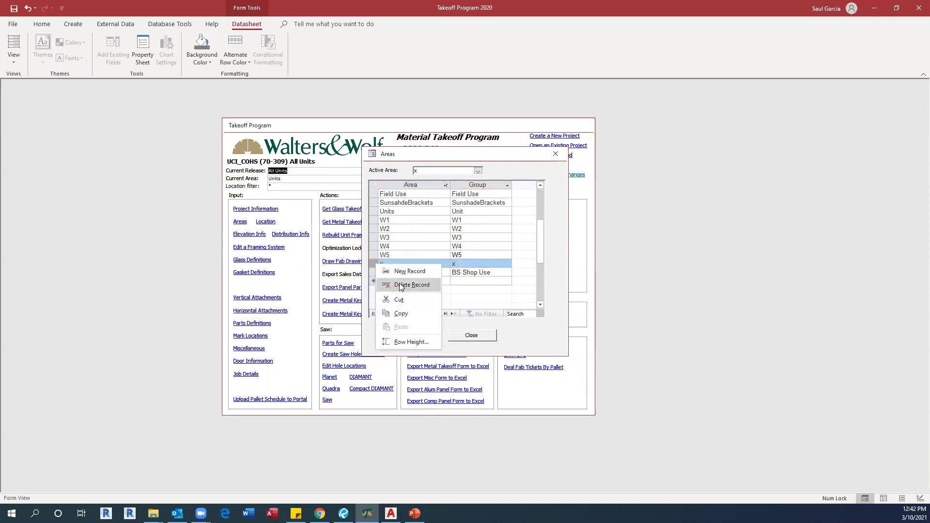
{"action": "left_click", "coordinate": [400, 286]}
{"action": "left_click", "coordinate": [448, 289]}
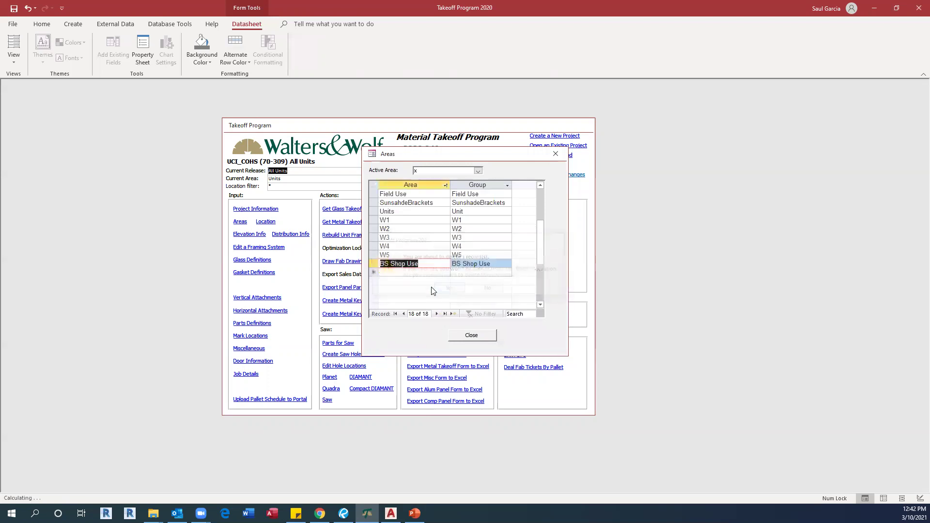
Add an area named x with group x at the end of the Areas list and close the list.
{"action": "left_click", "coordinate": [375, 272]}
{"action": "left_click", "coordinate": [393, 272]}
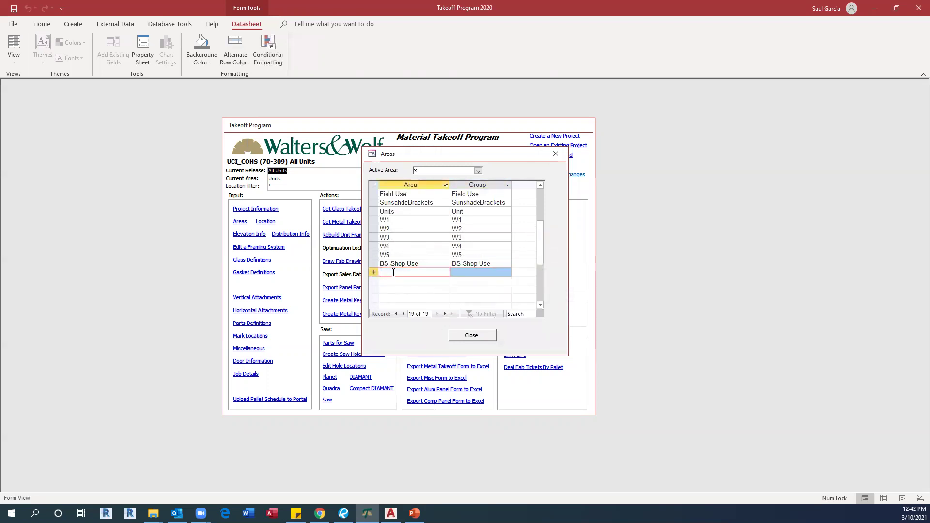
{"action": "type", "text": "x"}
{"action": "key", "text": "Tab"}
{"action": "type", "text": "x"}
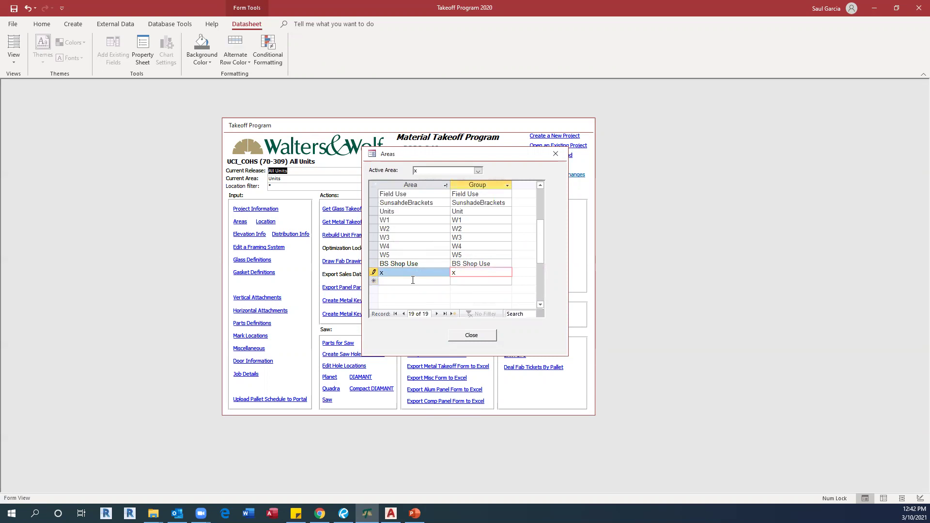
{"action": "key", "text": "Tab"}
{"action": "left_click", "coordinate": [471, 335]}
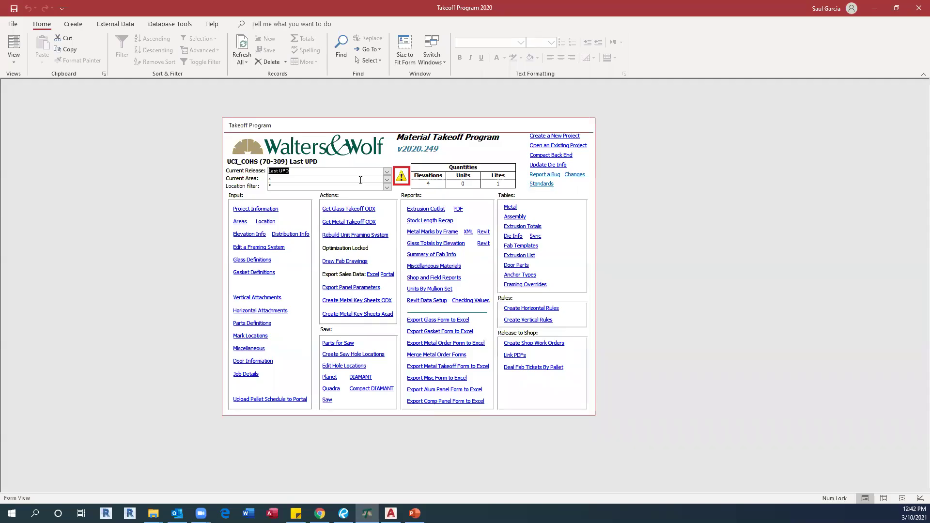
Open the list of releases for editing and add a release named BS Shop Use.
{"action": "right_click", "coordinate": [303, 170]}
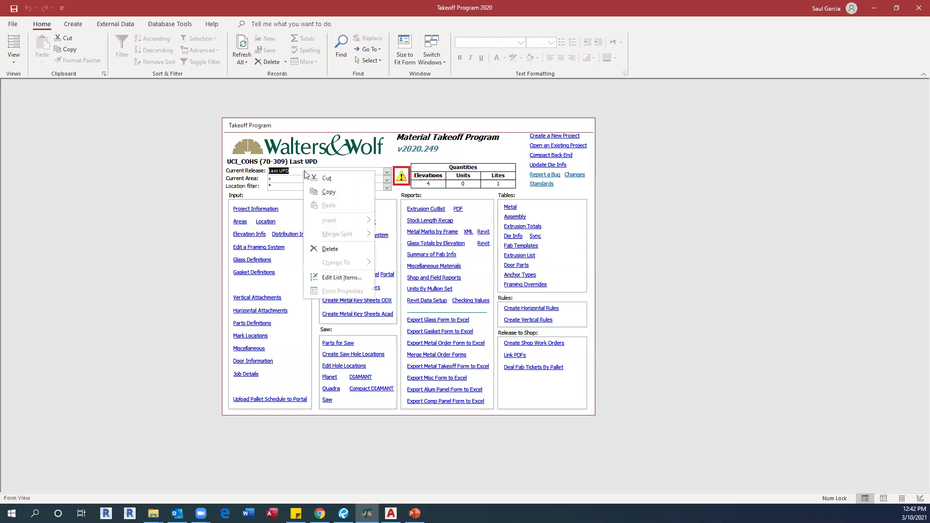
{"action": "left_click", "coordinate": [341, 278]}
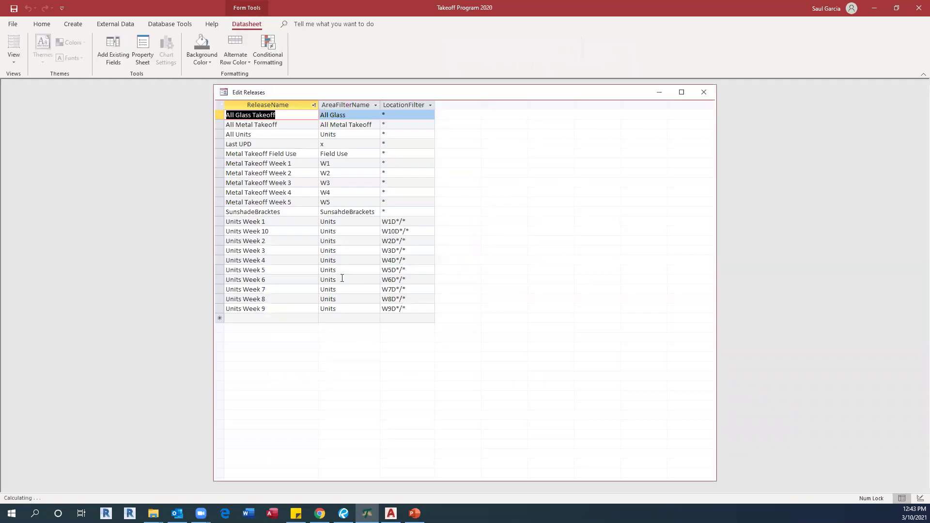
{"action": "left_click", "coordinate": [260, 317]}
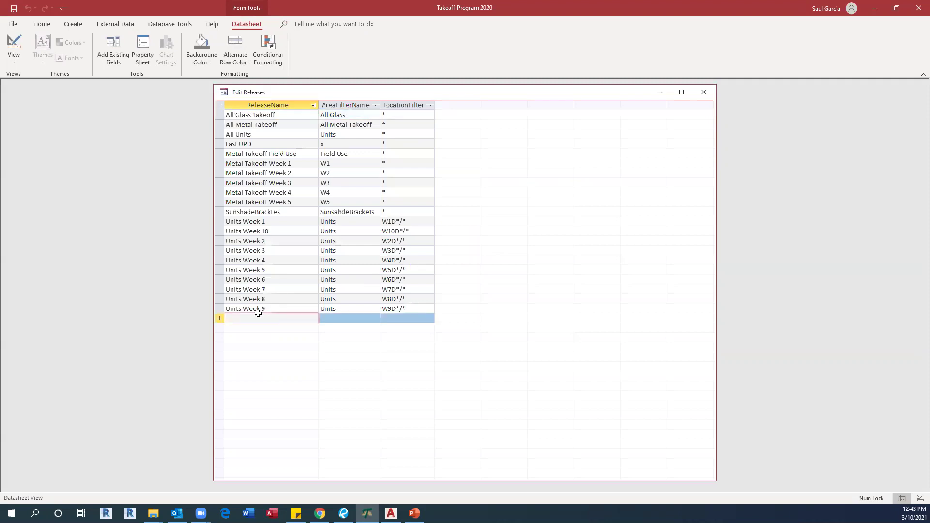
{"action": "type", "text": "BS"}
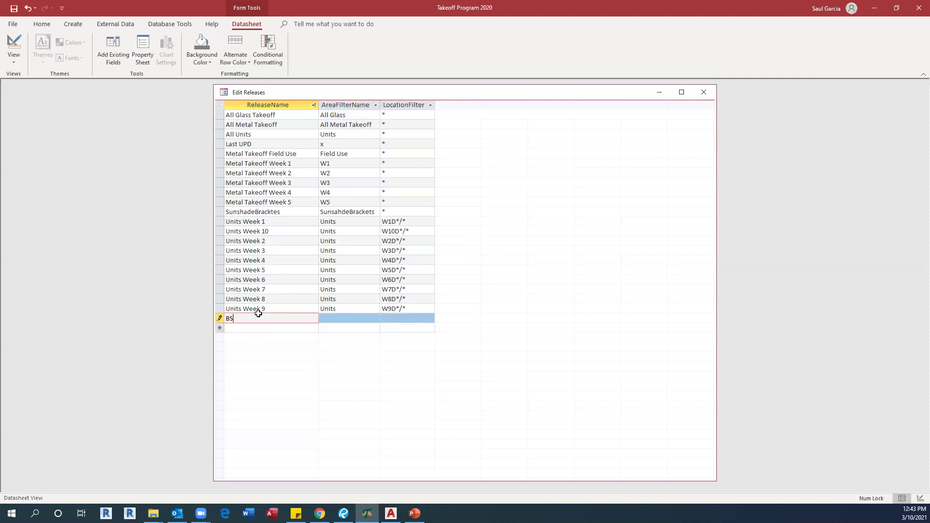
{"action": "type", "text": " Shop Use"}
Set the BS Shop Use release's area filter to BS Shop Use and its location filter to *, and close the releases list.
{"action": "left_click", "coordinate": [356, 319]}
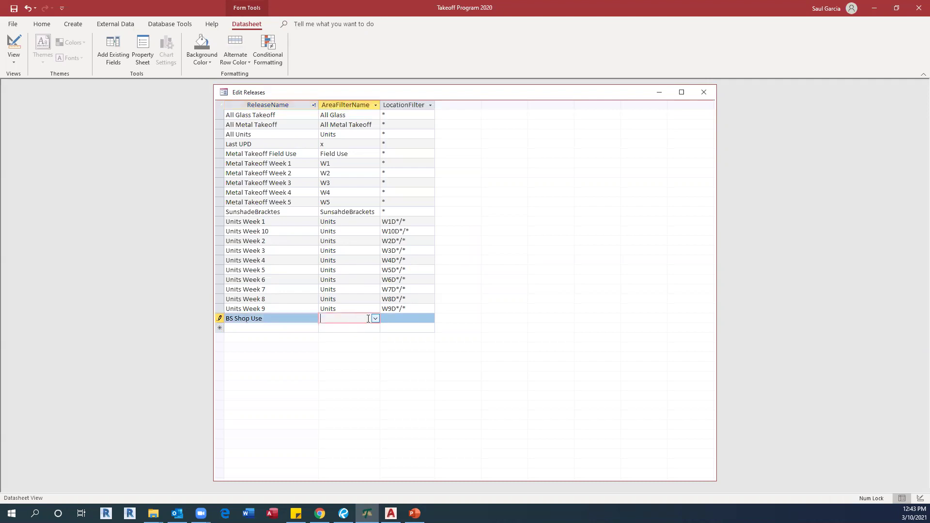
{"action": "left_click", "coordinate": [375, 319]}
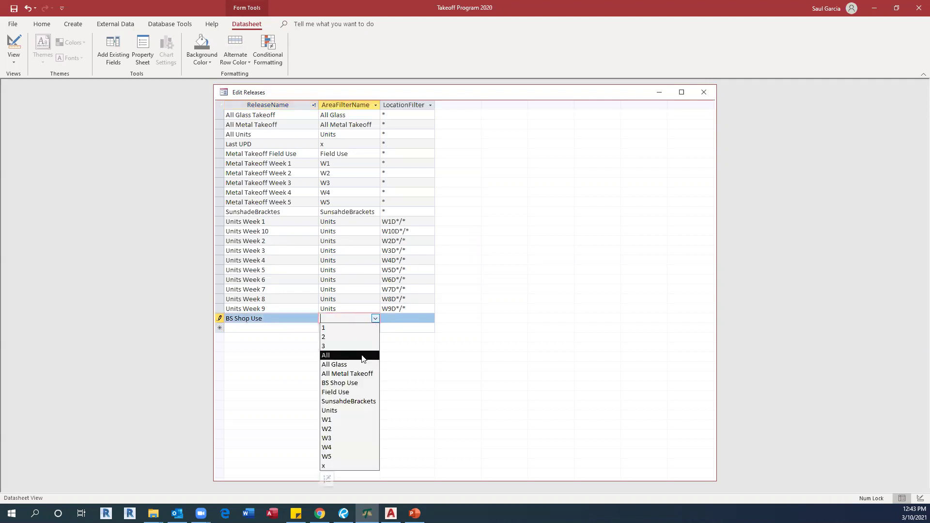
{"action": "left_click", "coordinate": [337, 383]}
{"action": "left_click", "coordinate": [403, 317]}
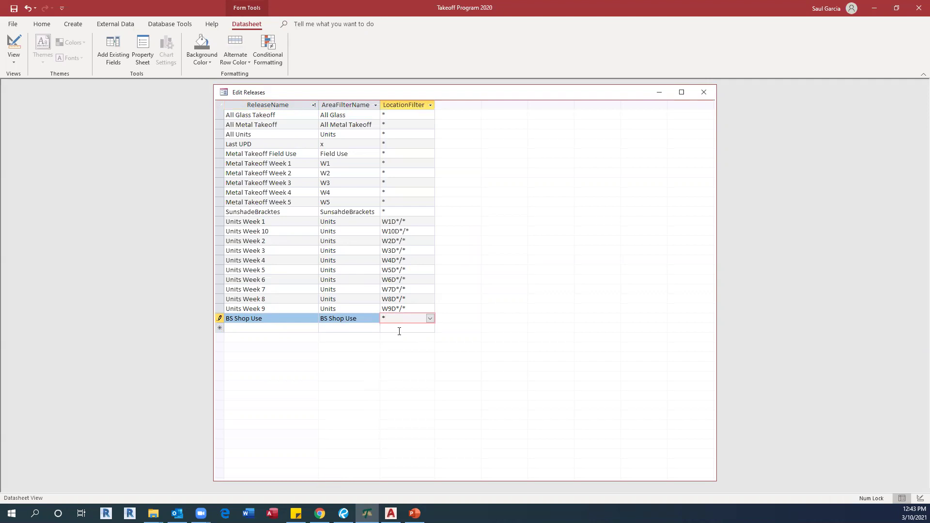
{"action": "left_click", "coordinate": [401, 329]}
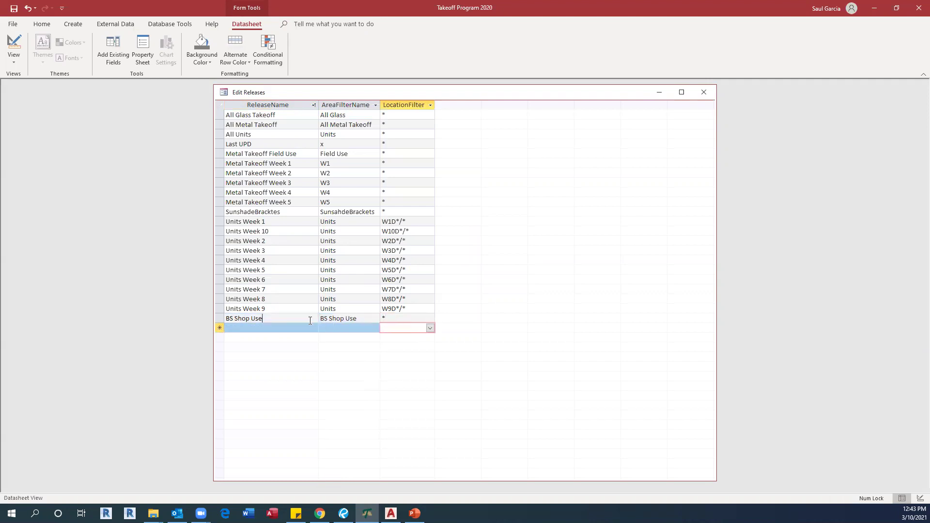
{"action": "left_click_drag", "start_coordinate": [310, 320], "coordinate": [411, 319]}
{"action": "left_click", "coordinate": [699, 94]}
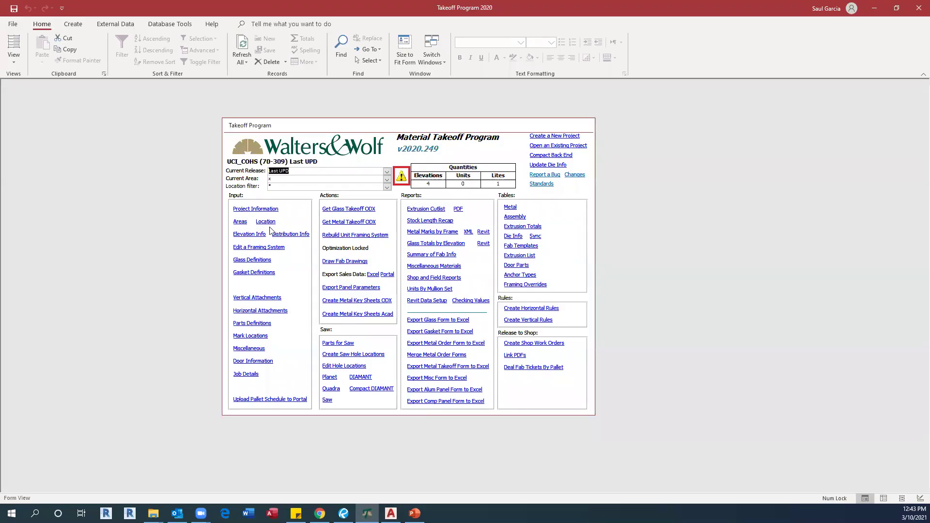
Open the elevation info table and review the BS elevations and their group assignments.
{"action": "left_click", "coordinate": [250, 235]}
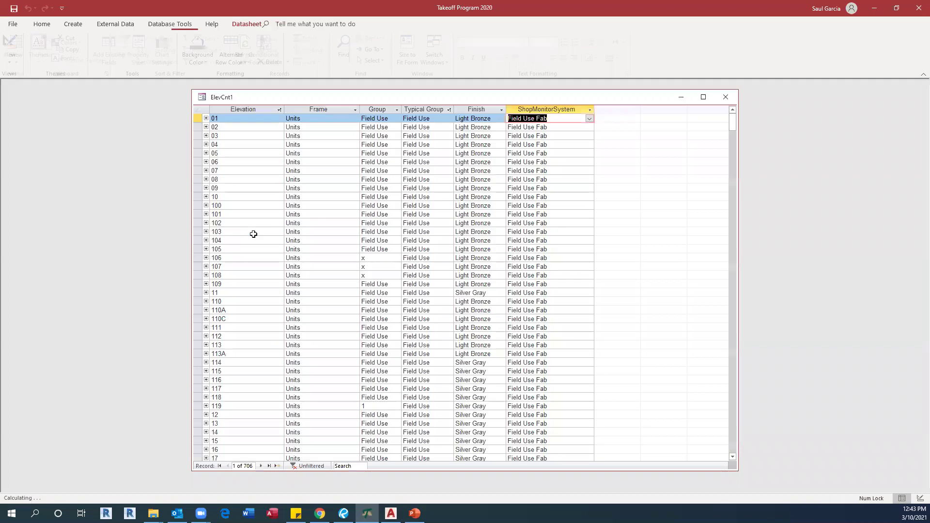
{"action": "scroll", "coordinate": [317, 217], "scroll_direction": "down", "scroll_amount": 11}
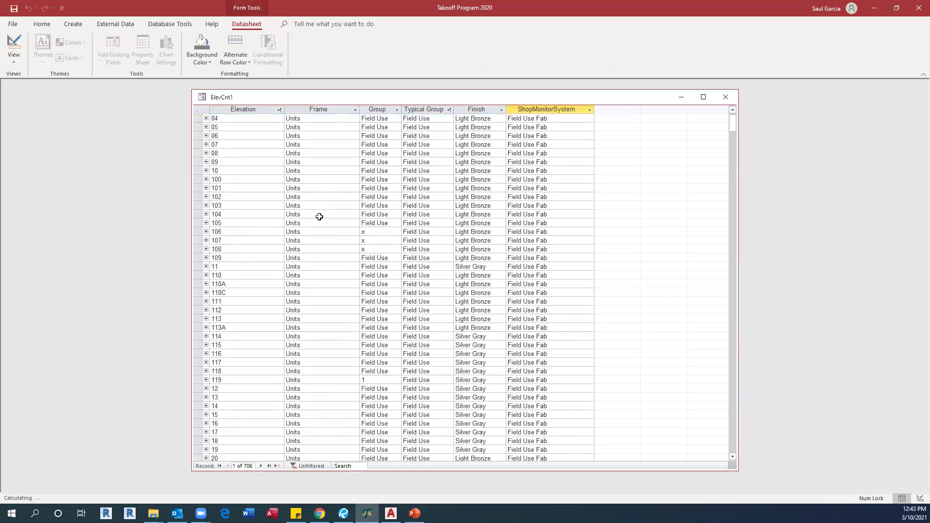
{"action": "scroll", "coordinate": [320, 215], "scroll_direction": "down", "scroll_amount": 17}
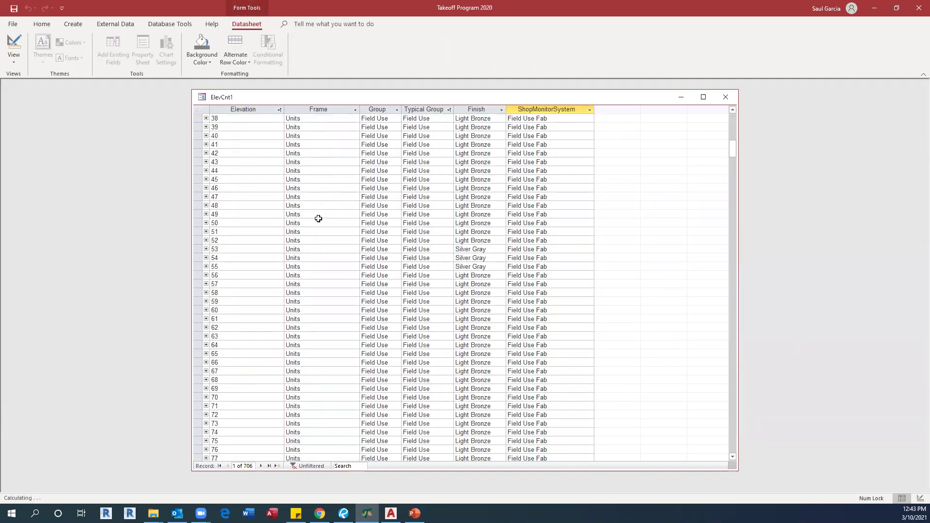
{"action": "scroll", "coordinate": [317, 221], "scroll_direction": "down", "scroll_amount": 2}
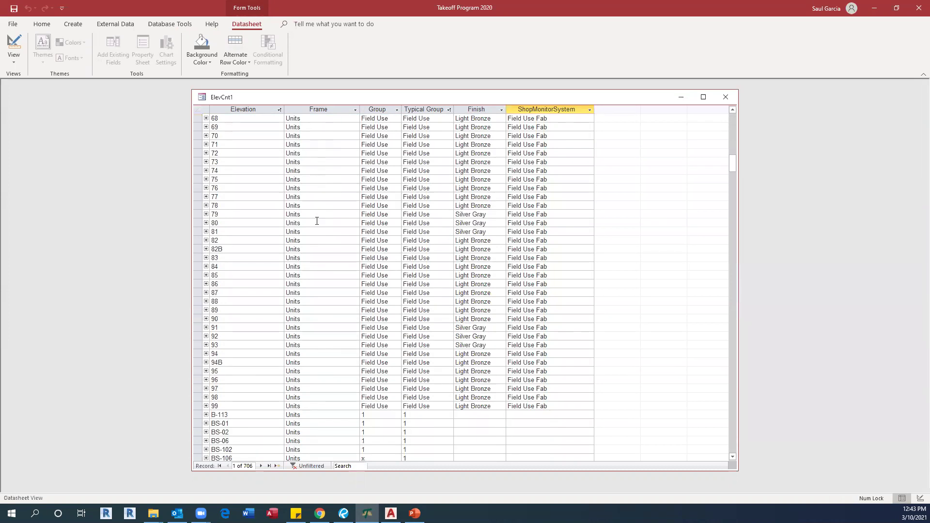
{"action": "scroll", "coordinate": [315, 222], "scroll_direction": "down", "scroll_amount": 5}
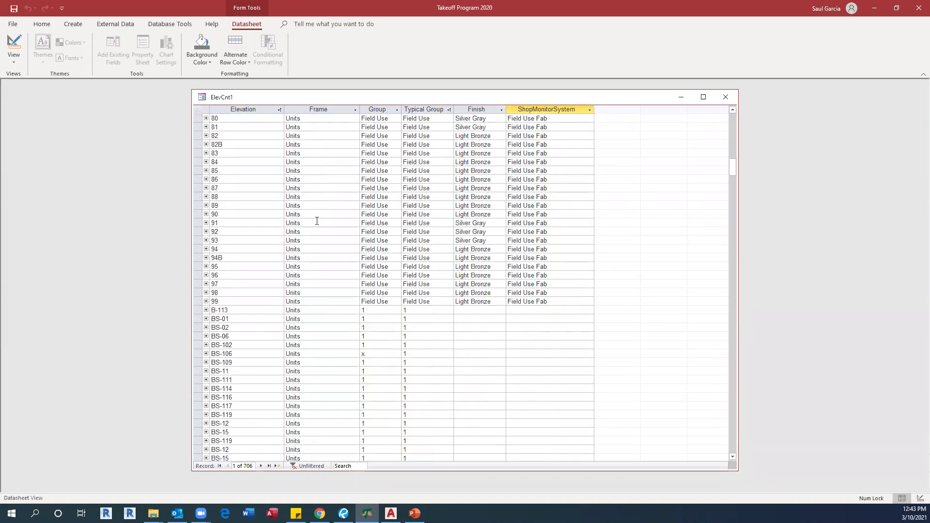
{"action": "scroll", "coordinate": [308, 223], "scroll_direction": "down", "scroll_amount": 3}
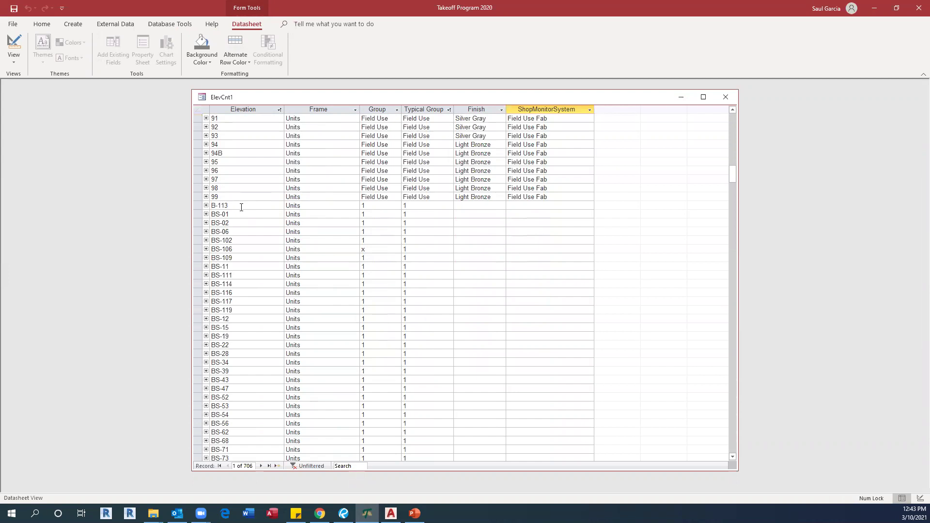
{"action": "scroll", "coordinate": [244, 211], "scroll_direction": "down", "scroll_amount": 1}
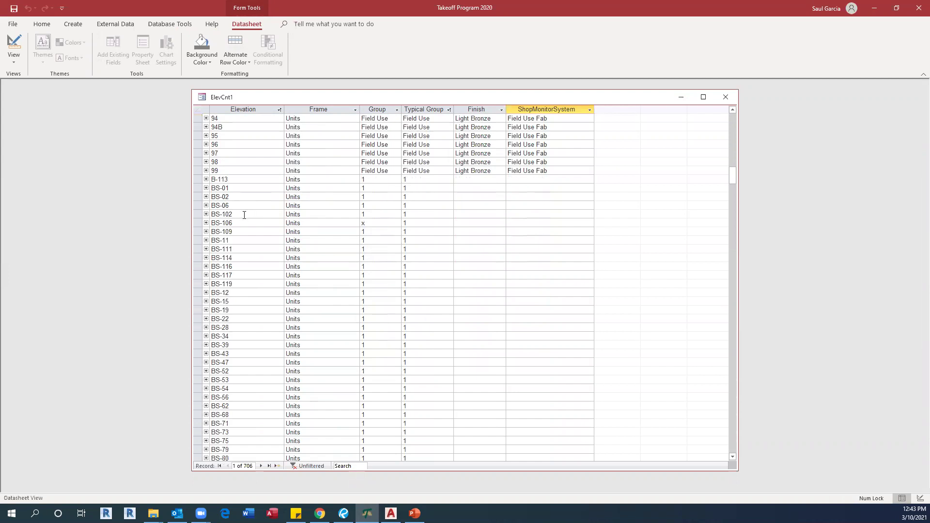
{"action": "scroll", "coordinate": [244, 214], "scroll_direction": "down", "scroll_amount": 5}
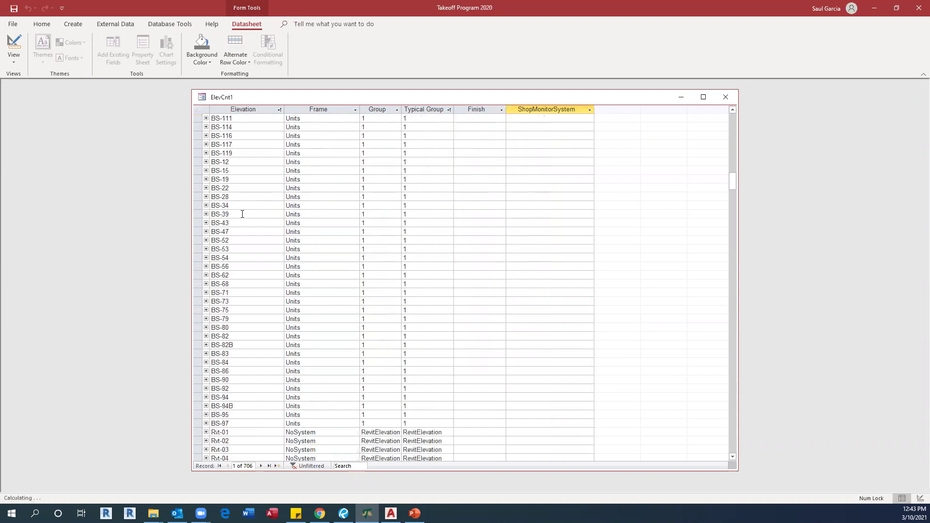
{"action": "scroll", "coordinate": [254, 217], "scroll_direction": "up", "scroll_amount": 1}
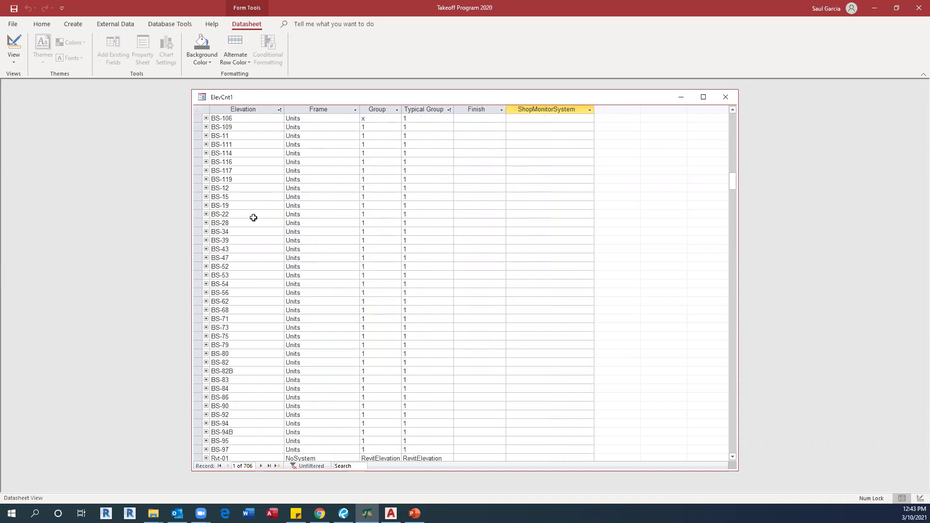
{"action": "scroll", "coordinate": [253, 205], "scroll_direction": "up", "scroll_amount": 1}
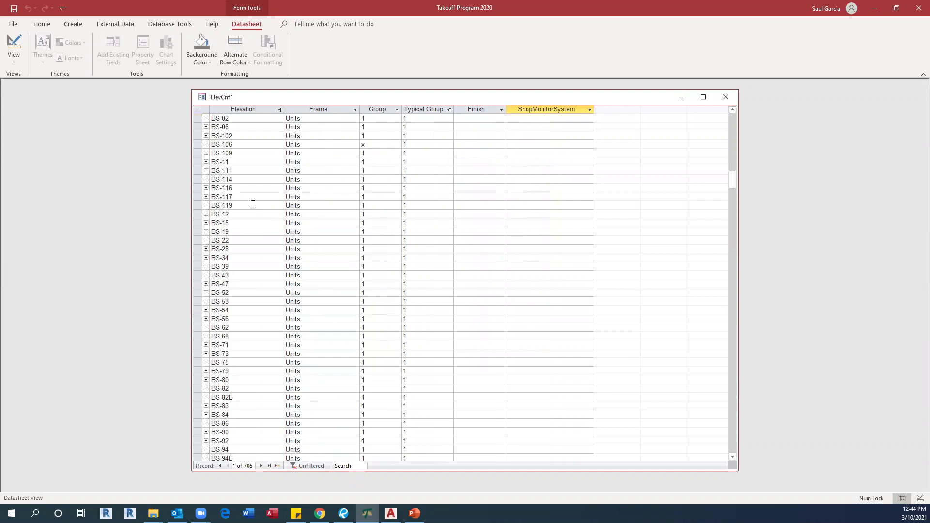
{"action": "scroll", "coordinate": [253, 204], "scroll_direction": "up", "scroll_amount": 2}
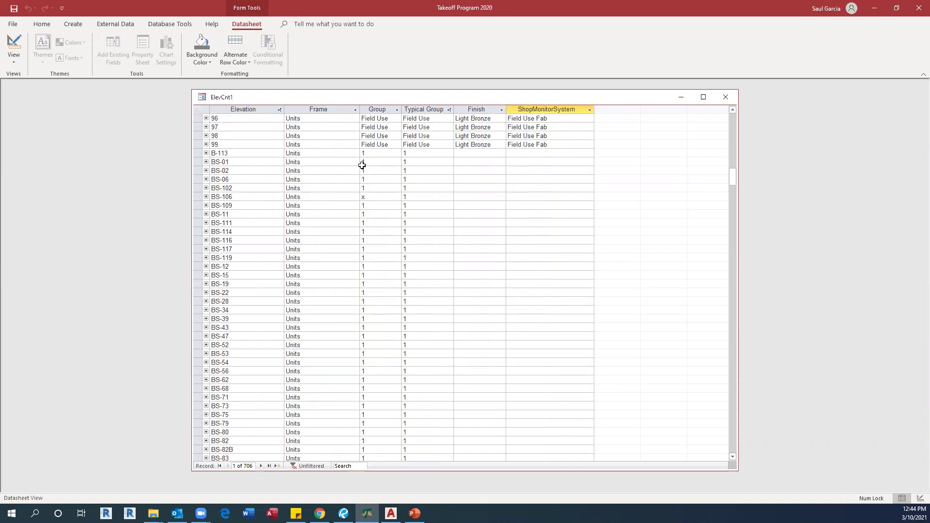
Set both the group and the typical group of elevation BS-01 to BS Shop Use.
{"action": "left_click", "coordinate": [397, 165]}
{"action": "left_click", "coordinate": [396, 165]}
{"action": "key", "text": "Down"}
{"action": "key", "text": "Down"}
{"action": "key", "text": "Down"}
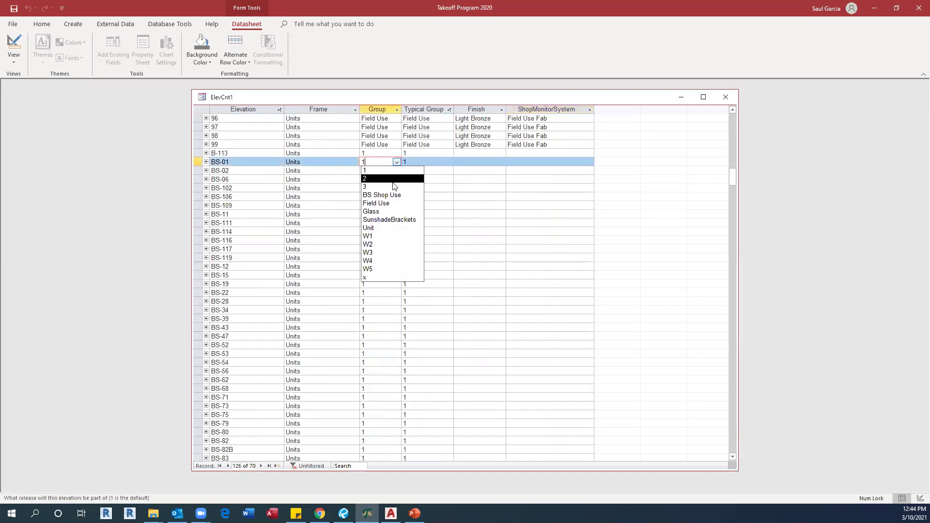
{"action": "key", "text": "Return"}
{"action": "key", "text": "Tab"}
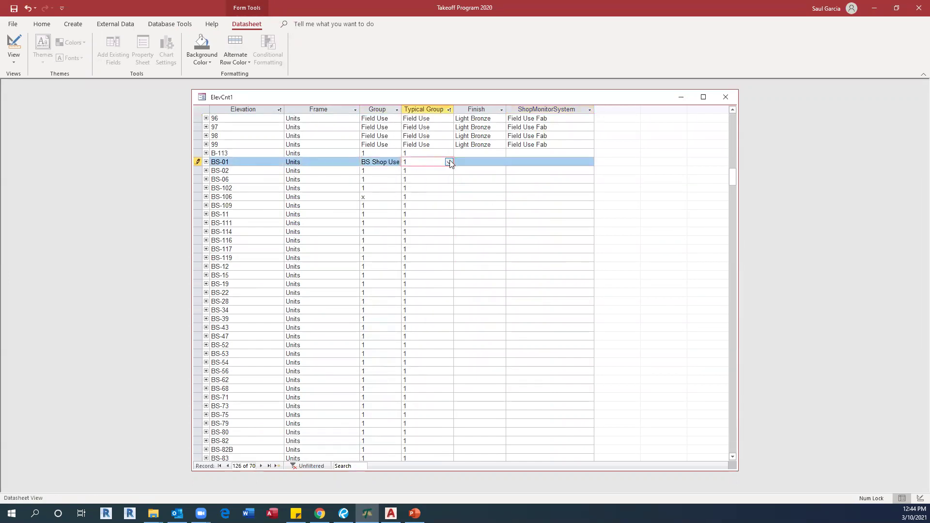
{"action": "left_click", "coordinate": [449, 162]}
Set both the group and the typical group of elevation BS-02 to BS Shop Use.
{"action": "left_click", "coordinate": [381, 171]}
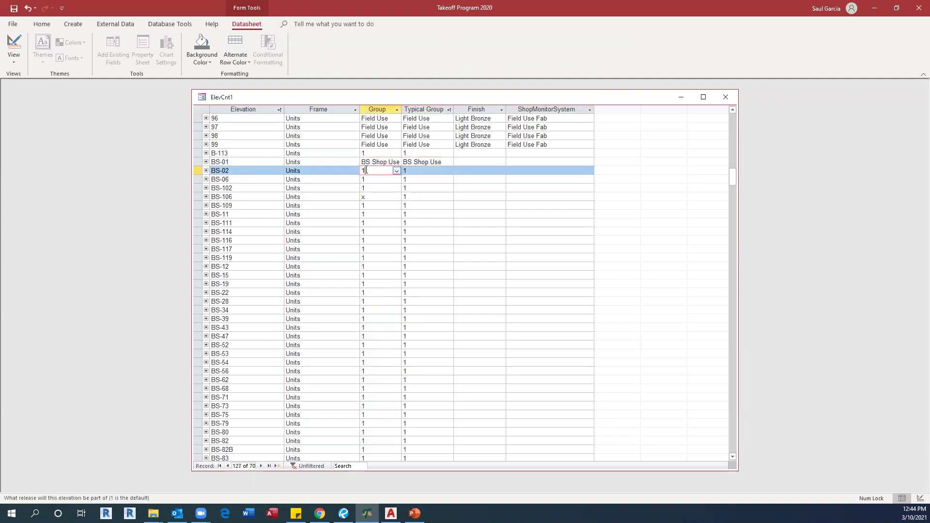
{"action": "left_click", "coordinate": [396, 171]}
{"action": "left_click", "coordinate": [382, 203]}
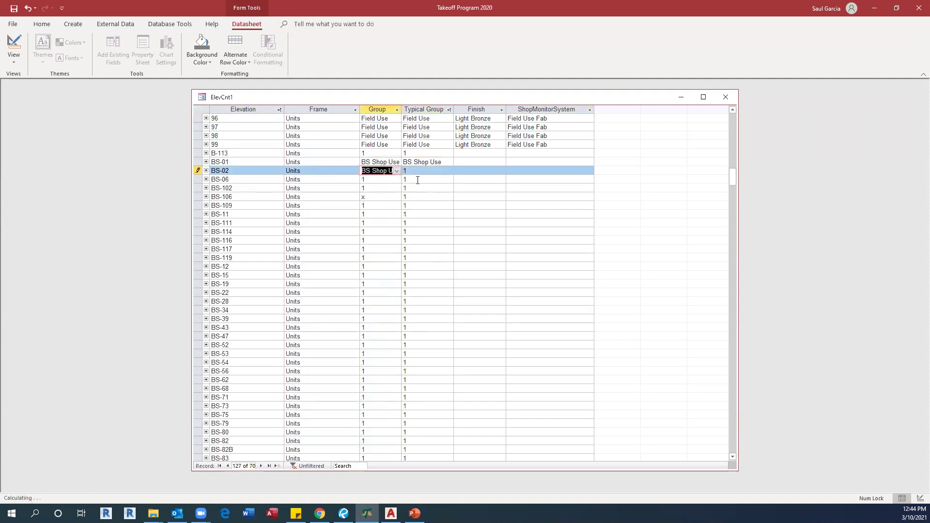
{"action": "left_click", "coordinate": [443, 171]}
{"action": "left_click", "coordinate": [449, 171]}
{"action": "left_click", "coordinate": [423, 204]}
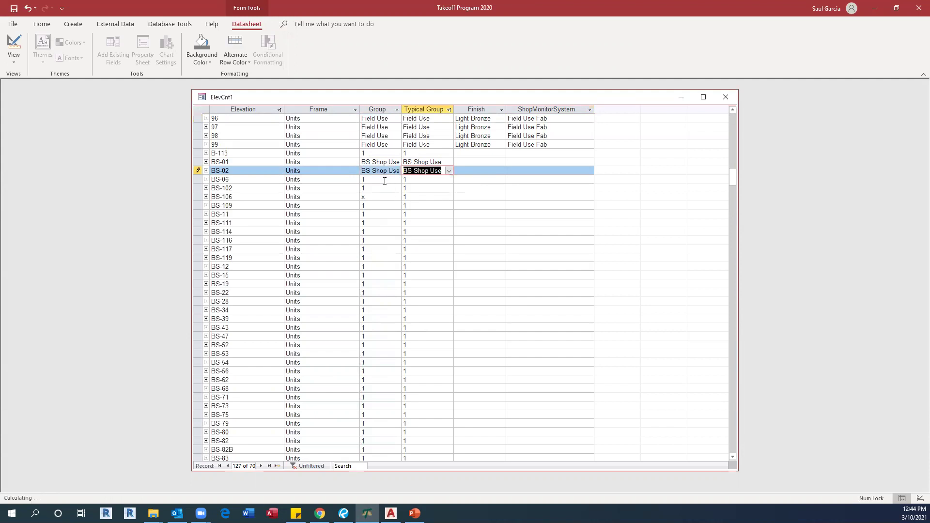
Set both the group and the typical group of elevation BS-06 to BS Shop Use.
{"action": "left_click", "coordinate": [382, 179]}
{"action": "left_click", "coordinate": [396, 179]}
{"action": "left_click", "coordinate": [382, 212]}
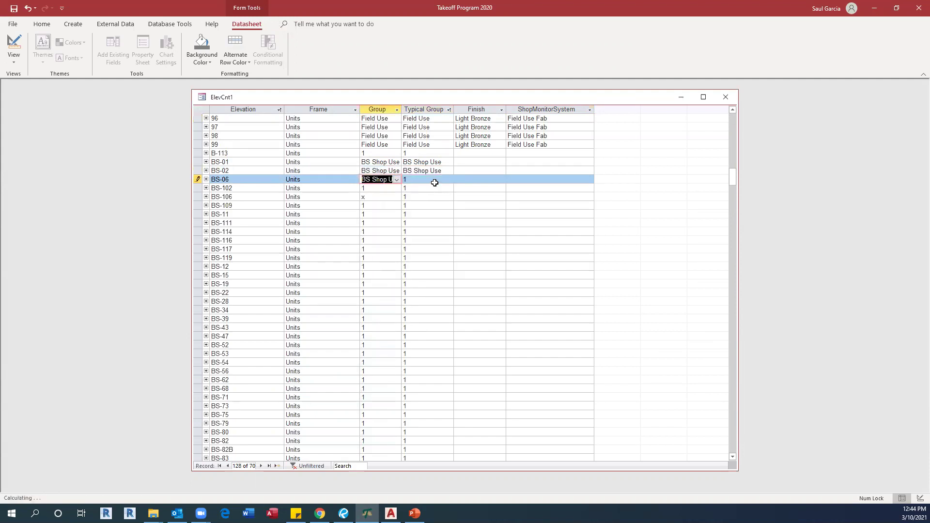
{"action": "left_click", "coordinate": [443, 179]}
{"action": "left_click", "coordinate": [449, 180]}
{"action": "left_click", "coordinate": [432, 213]}
Assign elevation BS-102 to BS Shop Use as group and typical group, and open the group choices for BS-106.
{"action": "left_click", "coordinate": [396, 189]}
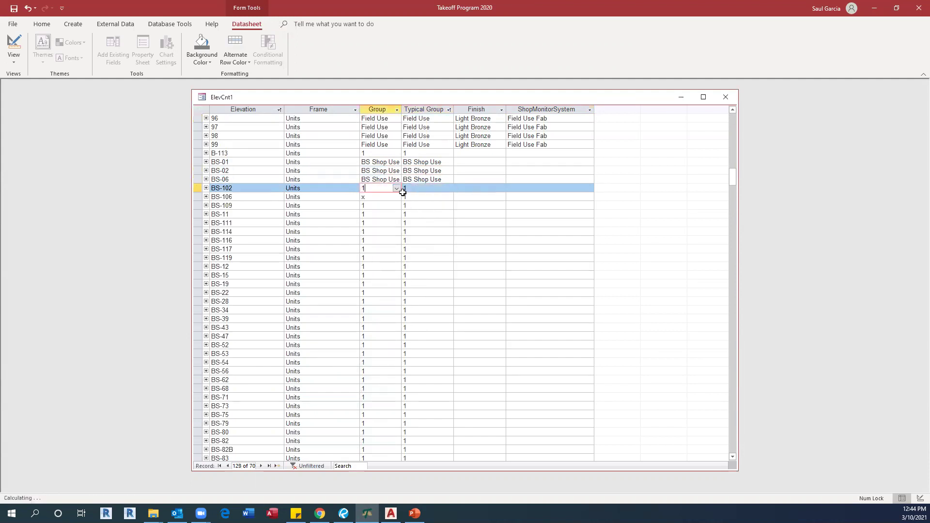
{"action": "left_click", "coordinate": [396, 188]}
{"action": "left_click", "coordinate": [382, 221]}
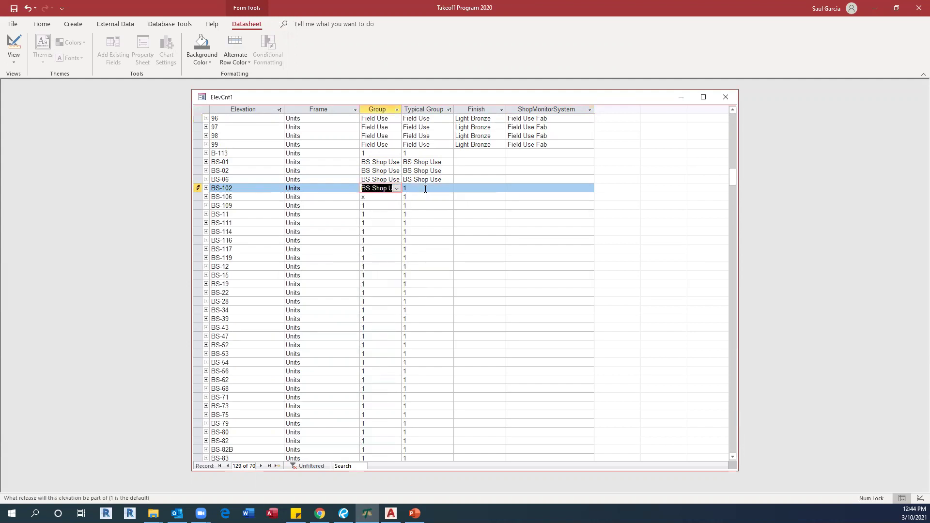
{"action": "left_click", "coordinate": [444, 188]}
{"action": "left_click", "coordinate": [449, 188]}
{"action": "left_click", "coordinate": [431, 221]}
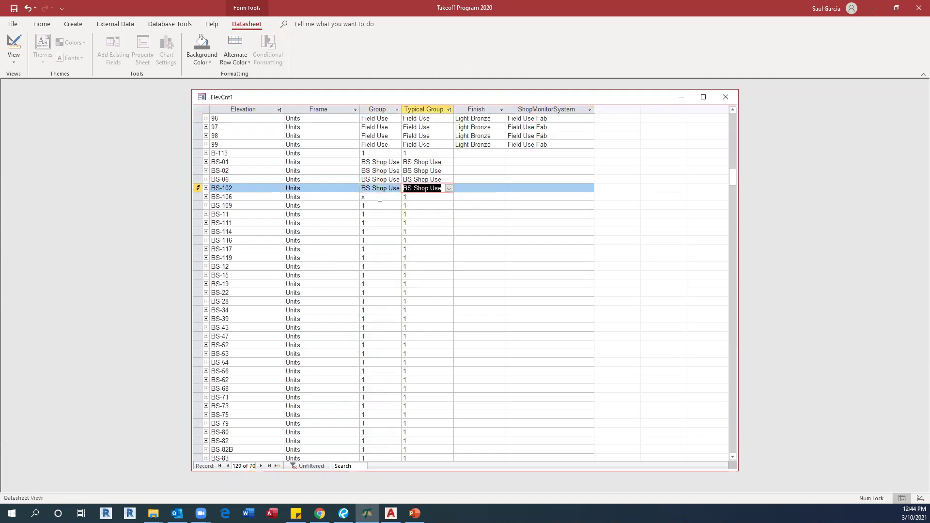
{"action": "left_click", "coordinate": [396, 197]}
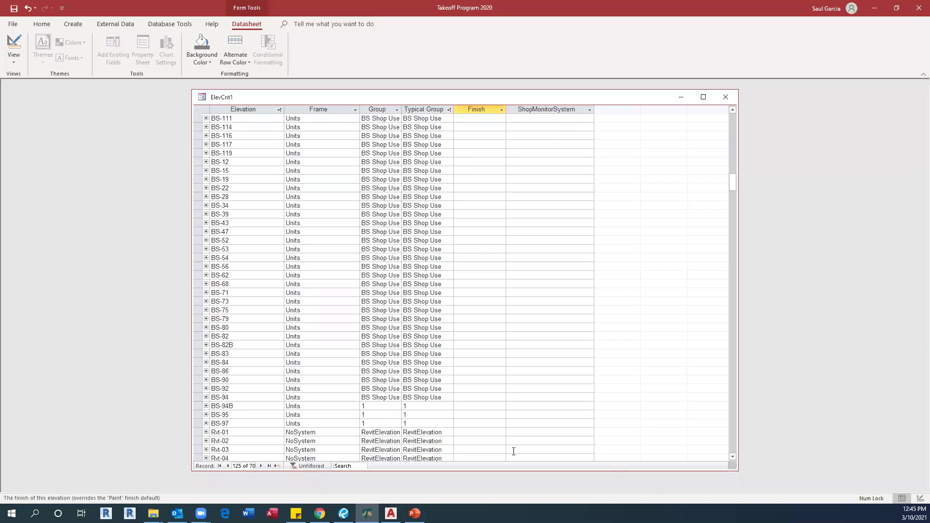
Replace the group and the typical group of elevation BS-94B with BS Shop Use.
{"action": "left_click", "coordinate": [373, 406]}
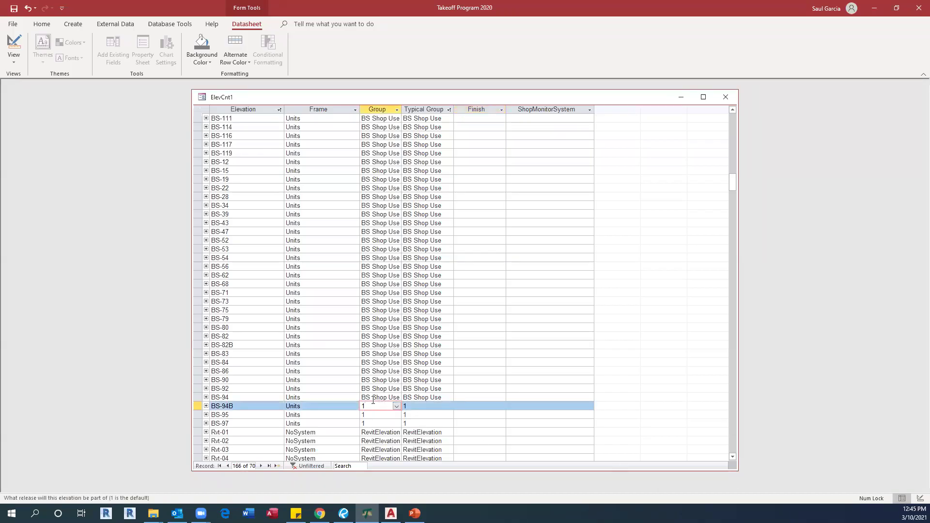
{"action": "key", "text": "Tab"}
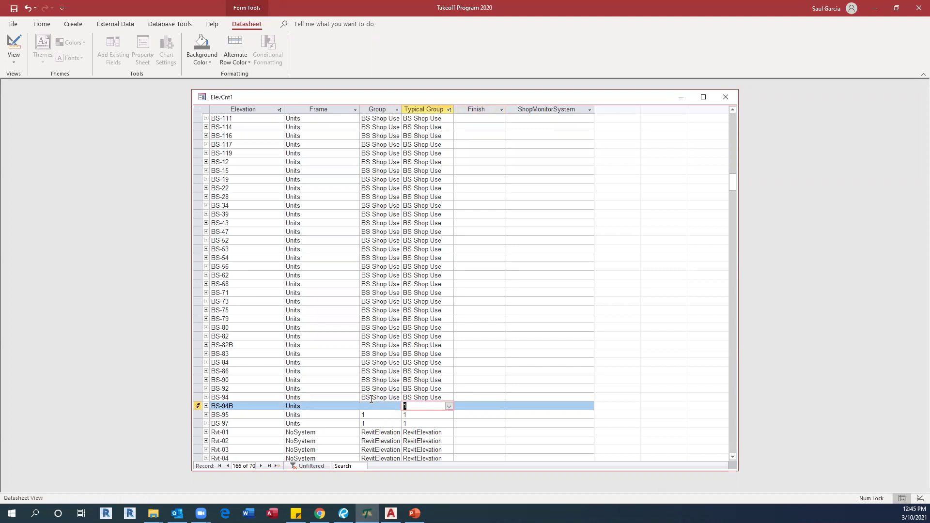
{"action": "left_click", "coordinate": [369, 405]}
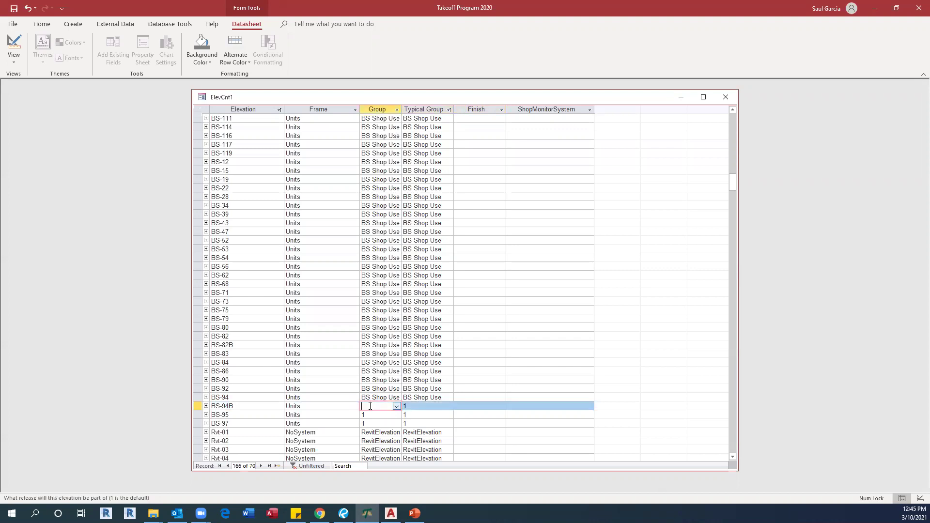
{"action": "type", "text": "b"}
{"action": "key", "text": "Tab"}
{"action": "key", "text": "Tab"}
{"action": "key", "text": "Tab"}
{"action": "key", "text": "Tab"}
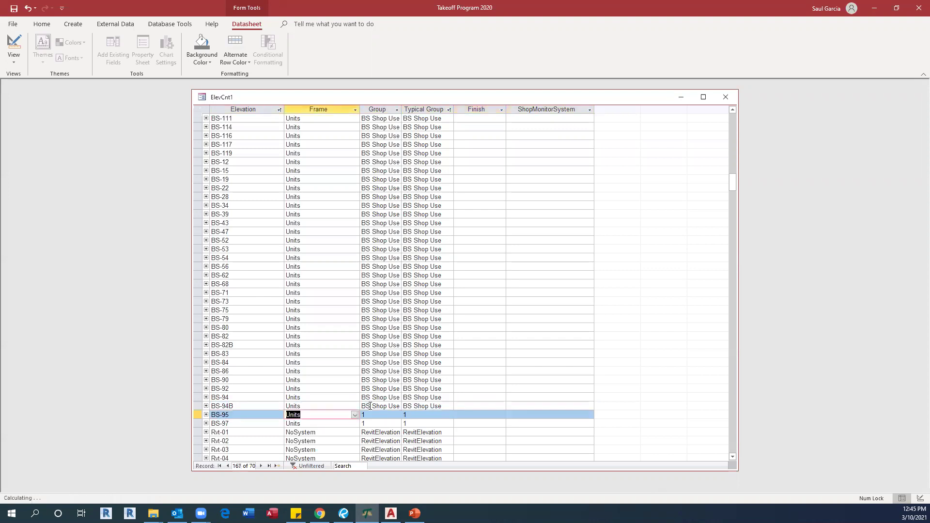
Set both the group and the typical group of elevation BS-95 to BS Shop Use.
{"action": "key", "text": "Tab"}
{"action": "type", "text": "b"}
{"action": "key", "text": "Tab"}
{"action": "key", "text": "Tab"}
{"action": "key", "text": "Tab"}
{"action": "key", "text": "Tab"}
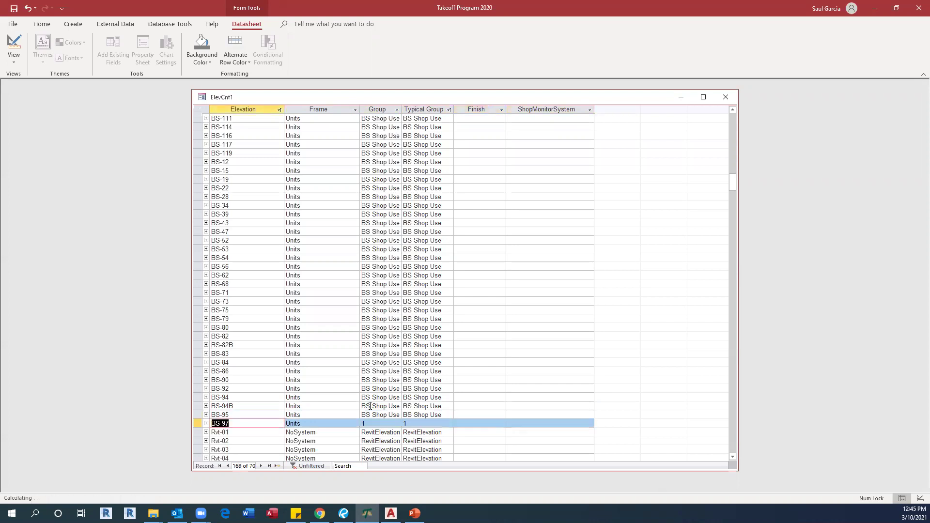
Set both the group and the typical group of elevation BS-97 to BS Shop Use and save the record.
{"action": "key", "text": "Tab"}
{"action": "key", "text": "Tab"}
{"action": "type", "text": "b"}
{"action": "key", "text": "Tab"}
{"action": "key", "text": "Tab"}
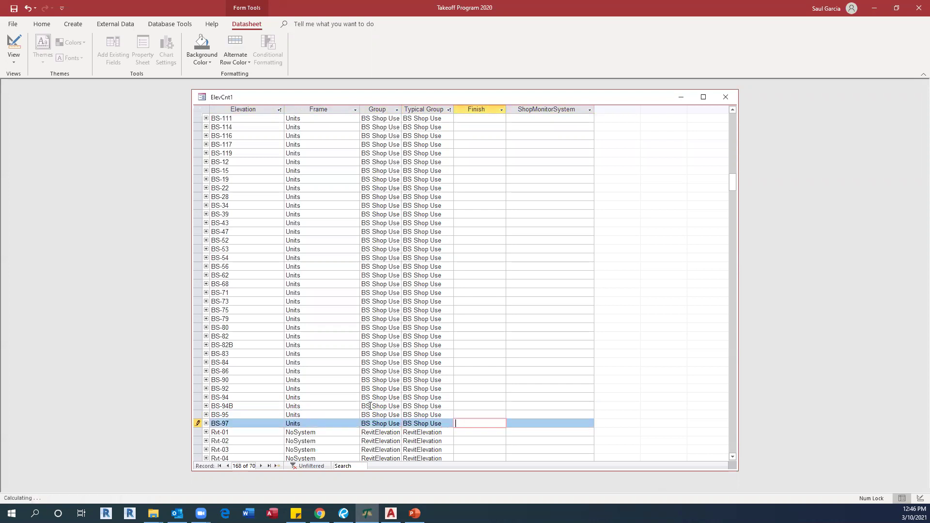
{"action": "key", "text": "Tab"}
{"action": "scroll", "coordinate": [370, 403], "scroll_direction": "down", "scroll_amount": 2}
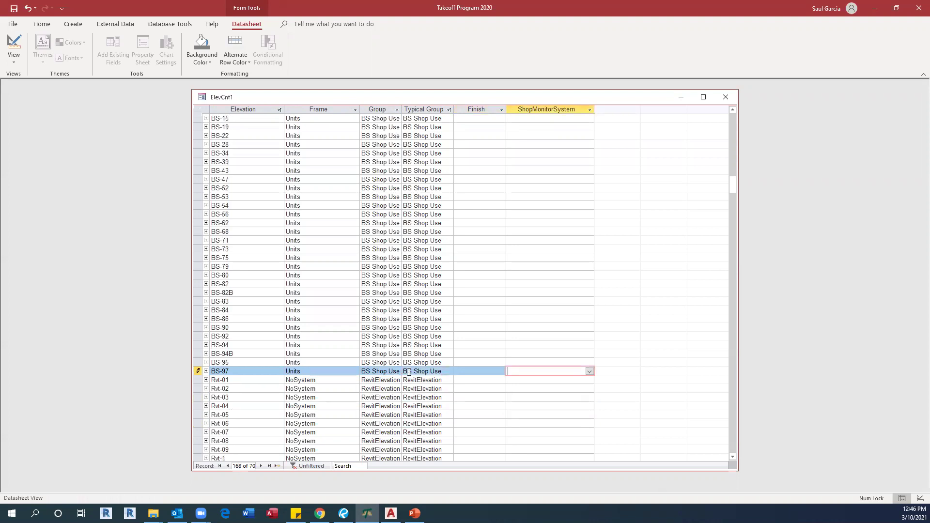
{"action": "left_click", "coordinate": [465, 346]}
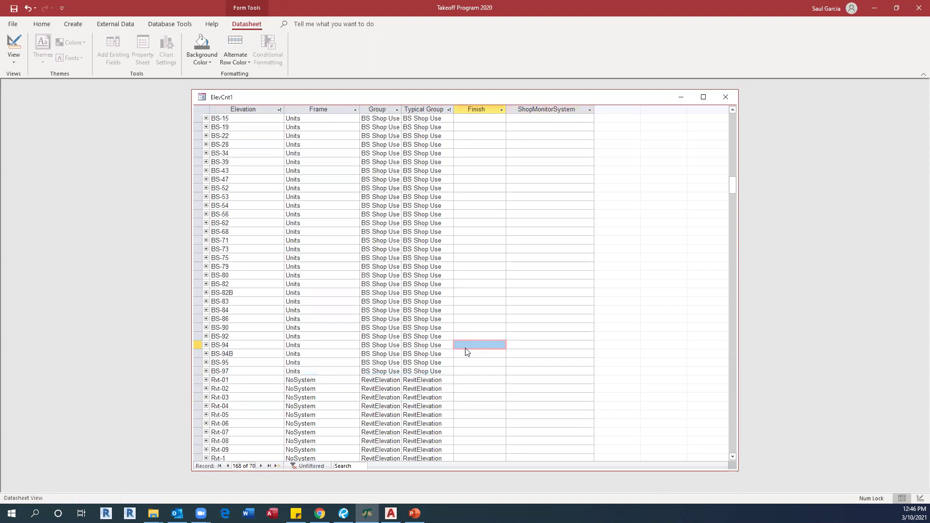
Close the elevation info table and set the project's current release to BS Shop Use.
{"action": "left_click", "coordinate": [725, 98]}
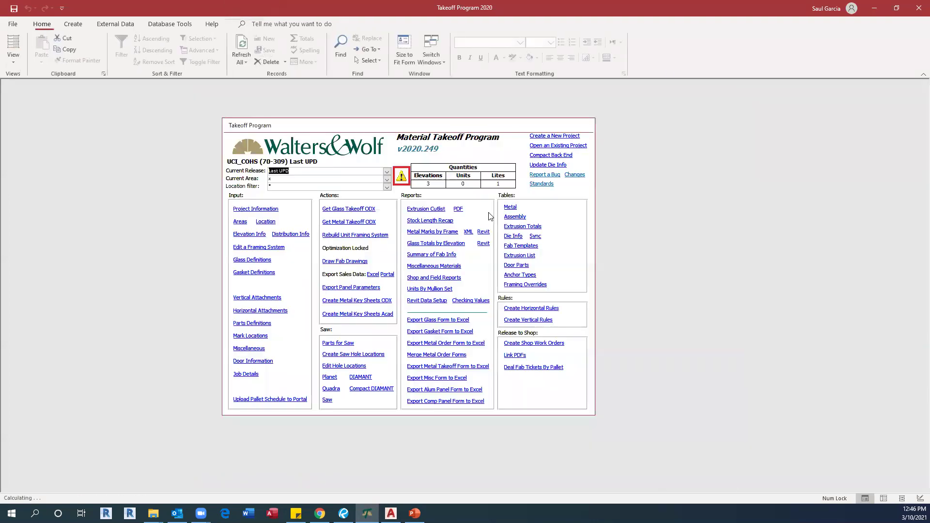
{"action": "left_click", "coordinate": [387, 172]}
{"action": "scroll", "coordinate": [312, 205], "scroll_direction": "up", "scroll_amount": 1}
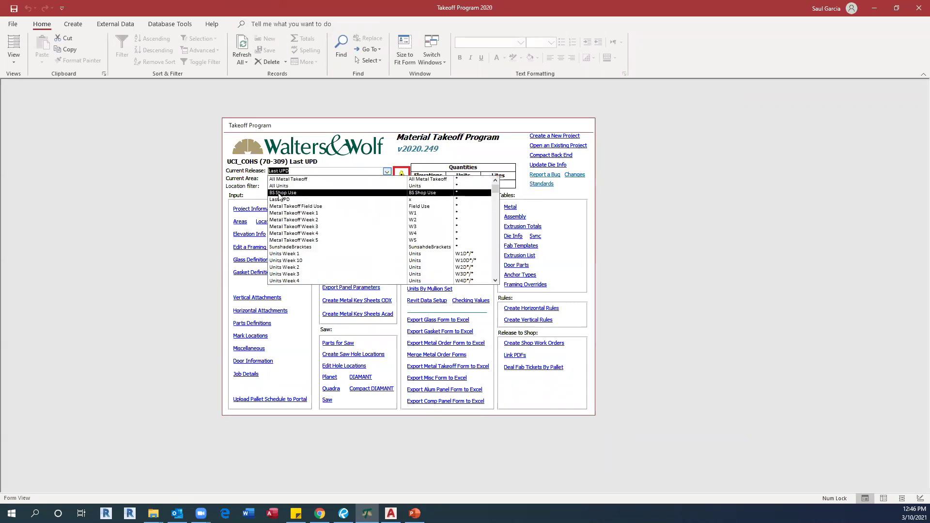
{"action": "left_click", "coordinate": [279, 193]}
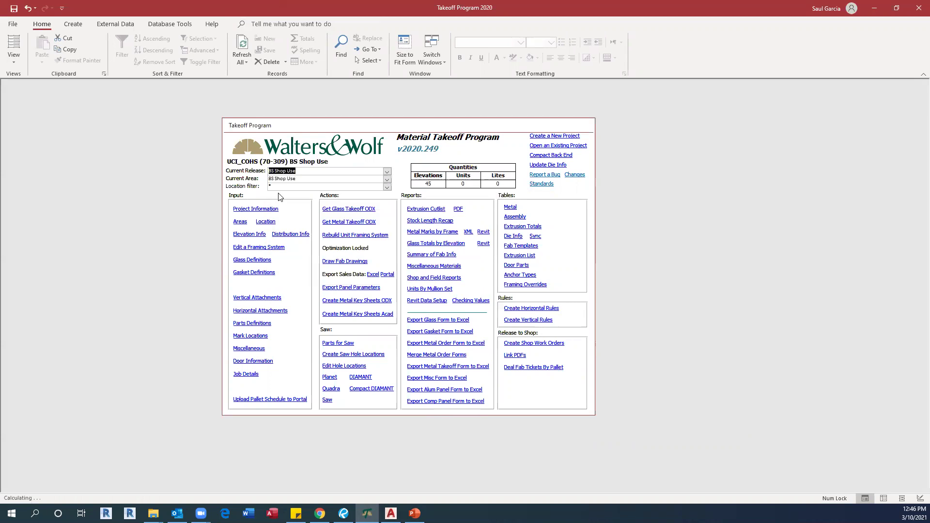